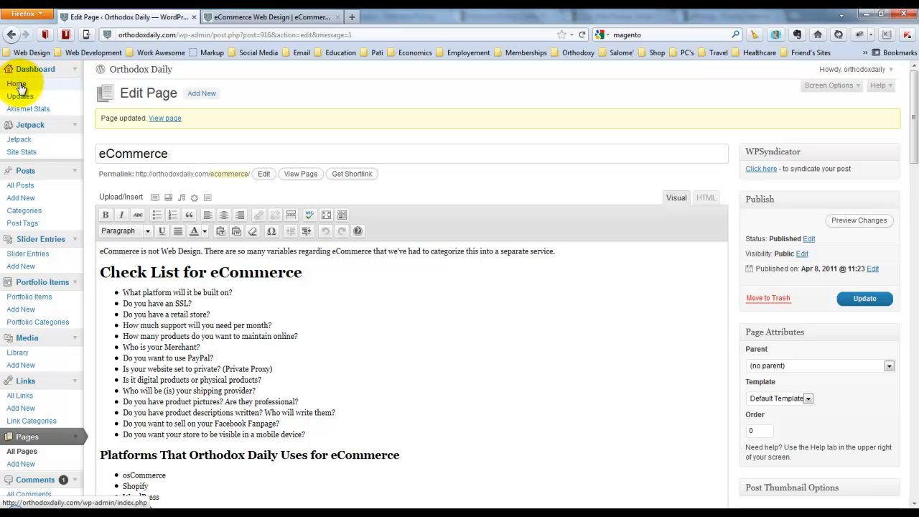
Go to the WordPress dashboard home and start a new page
left_click(54, 89)
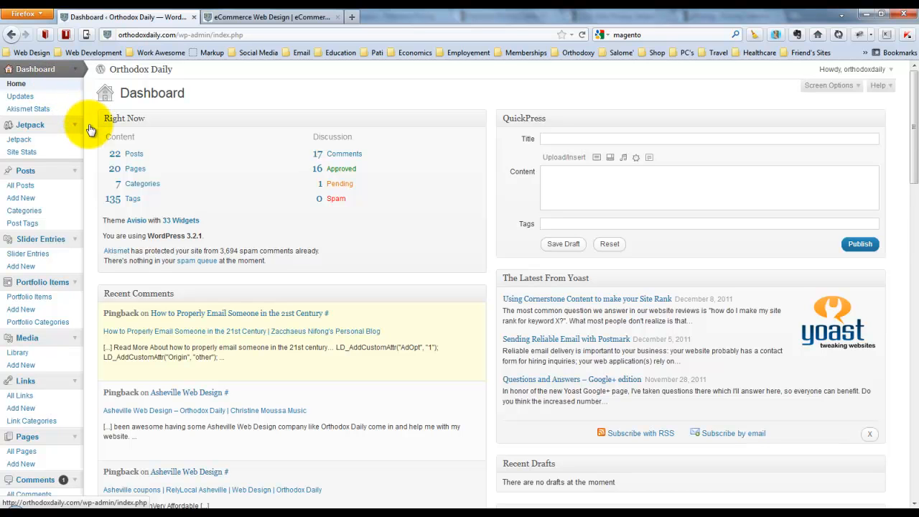
left_click_drag(914, 155, 915, 191)
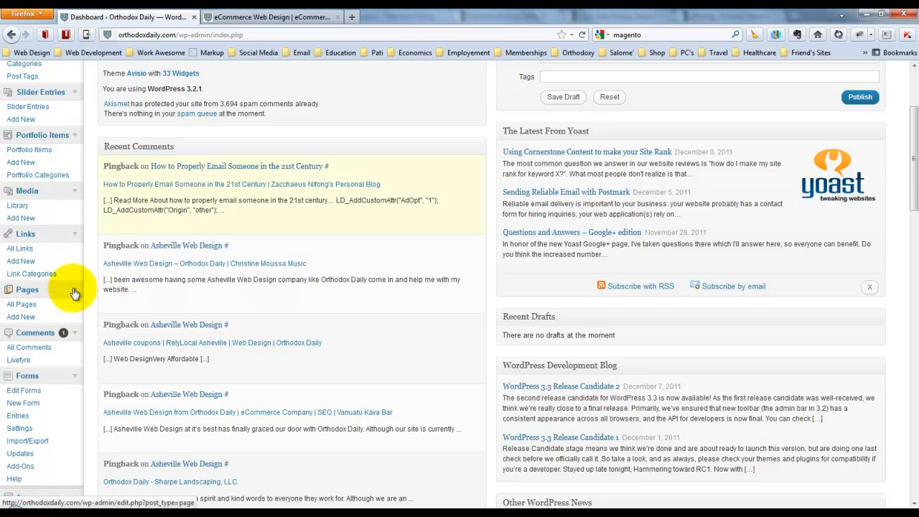
left_click(32, 319)
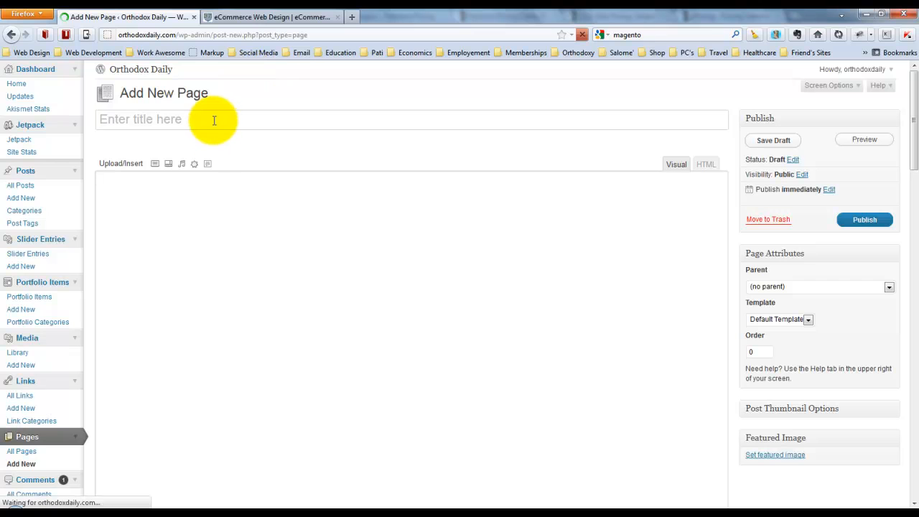
Title the new page "Test 1" and enter "Test" as its body text
left_click(214, 120)
type("Tes")
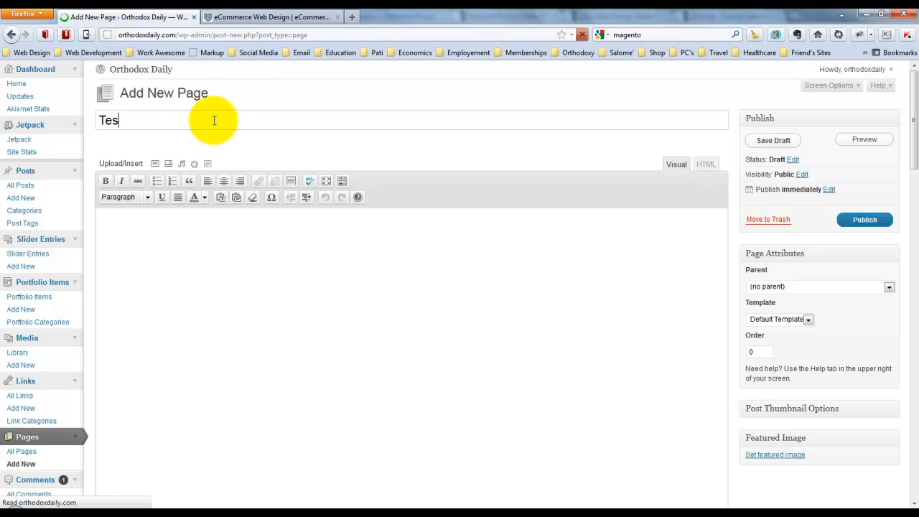
type("t 1")
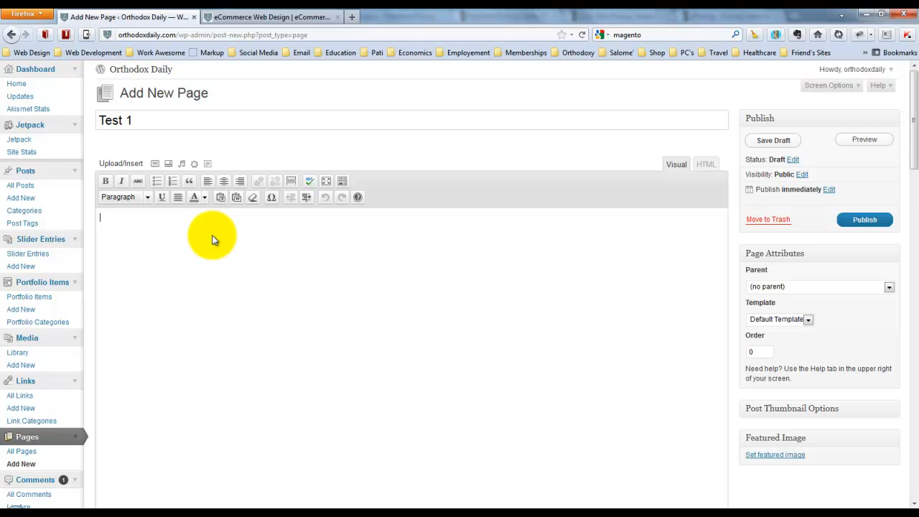
type("Test")
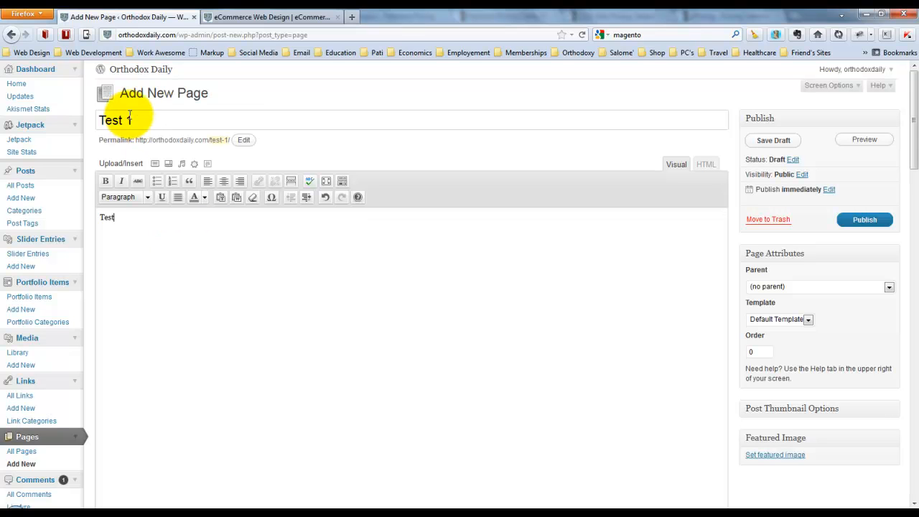
left_click_drag(117, 219, 98, 219)
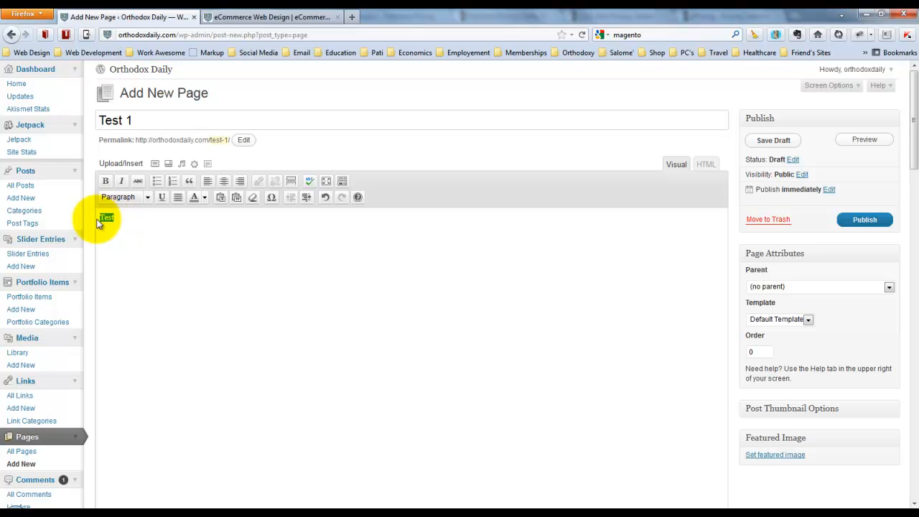
left_click(434, 295)
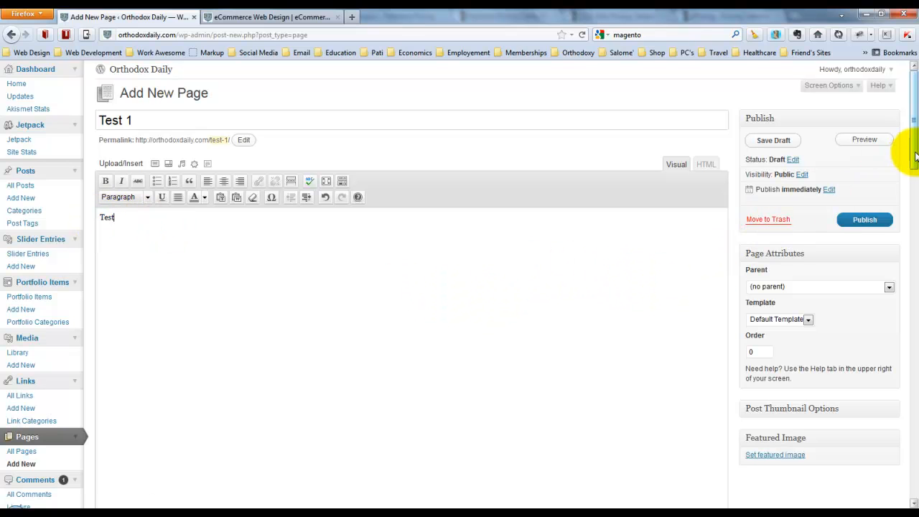
Review the parent page choices and the order setting in the new page's attributes, keeping it without a parent
scroll(910, 153, "down", 2)
scroll(912, 153, "up", 2)
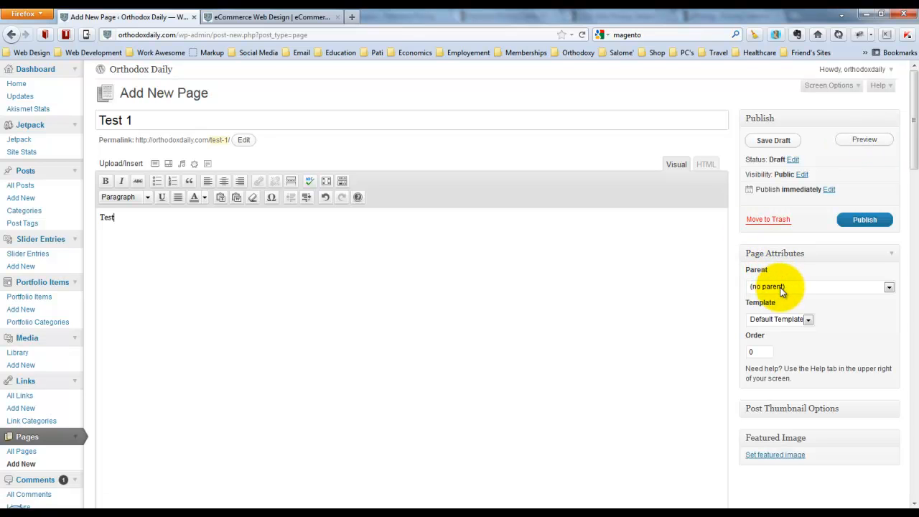
left_click(814, 291)
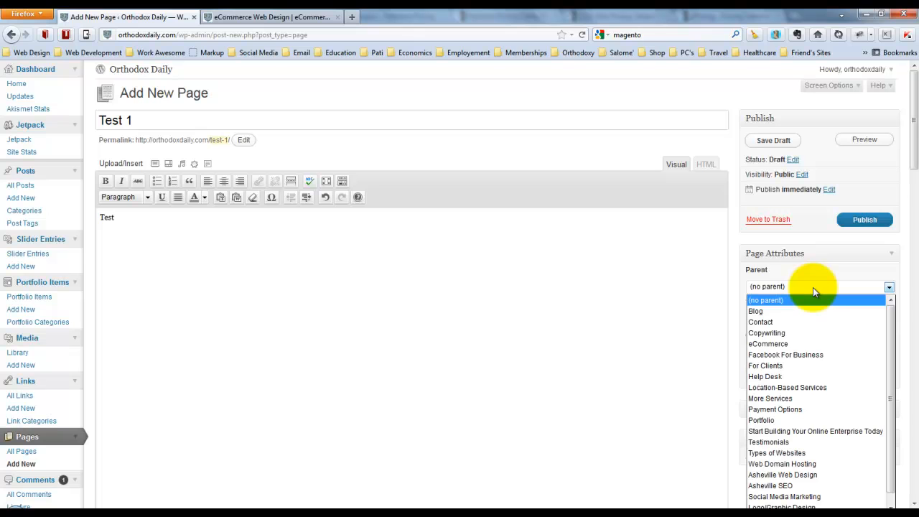
left_click(813, 288)
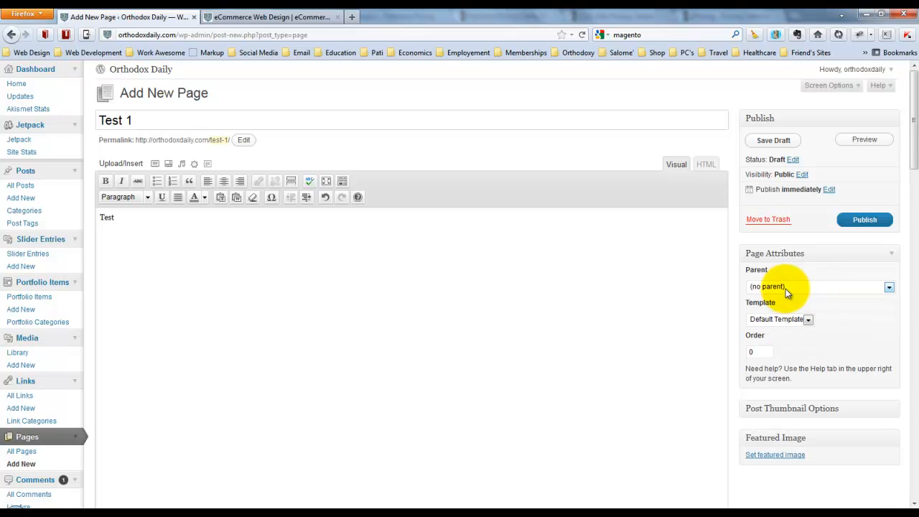
left_click(780, 288)
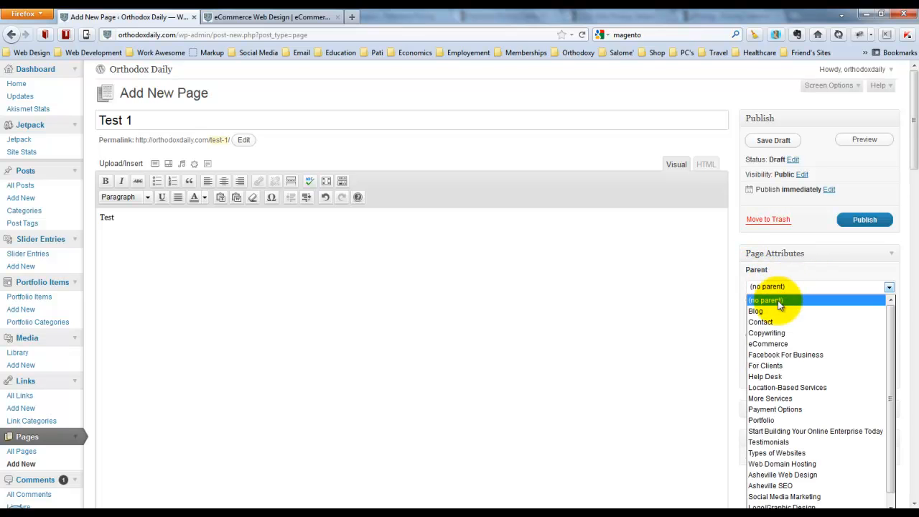
left_click(779, 306)
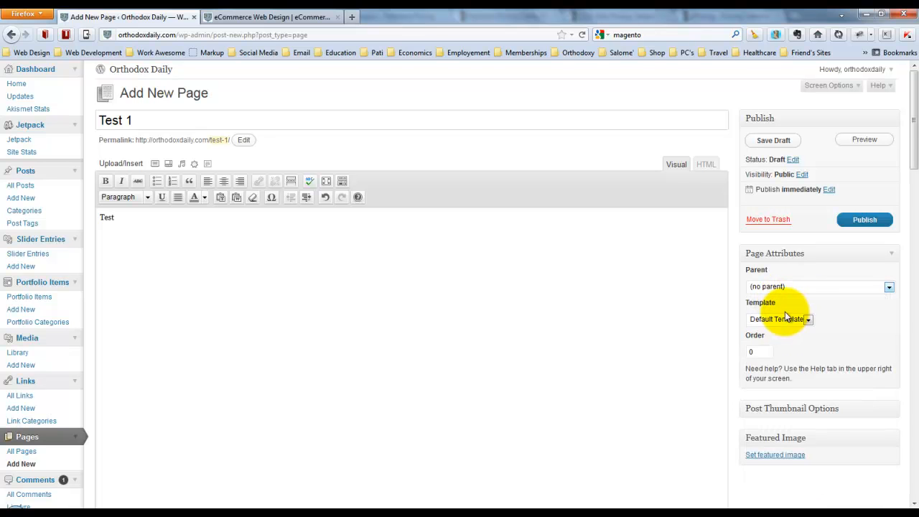
left_click(786, 287)
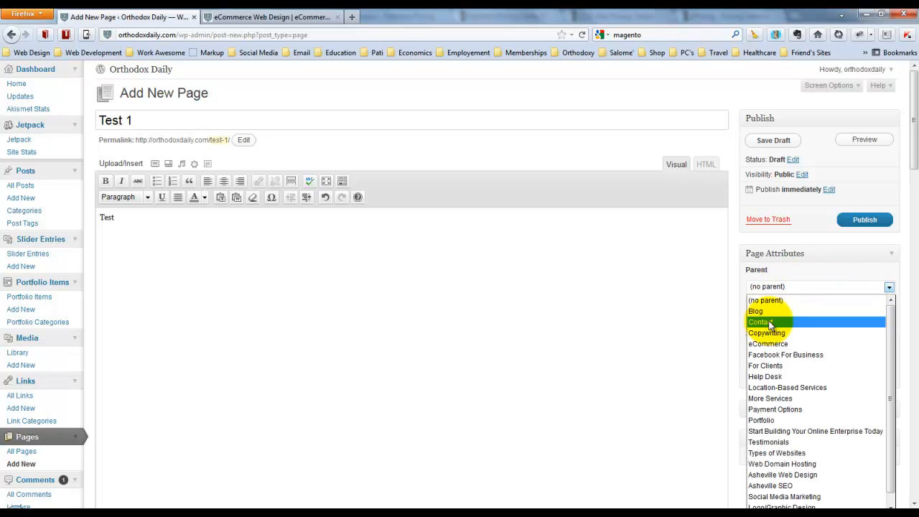
left_click(798, 273)
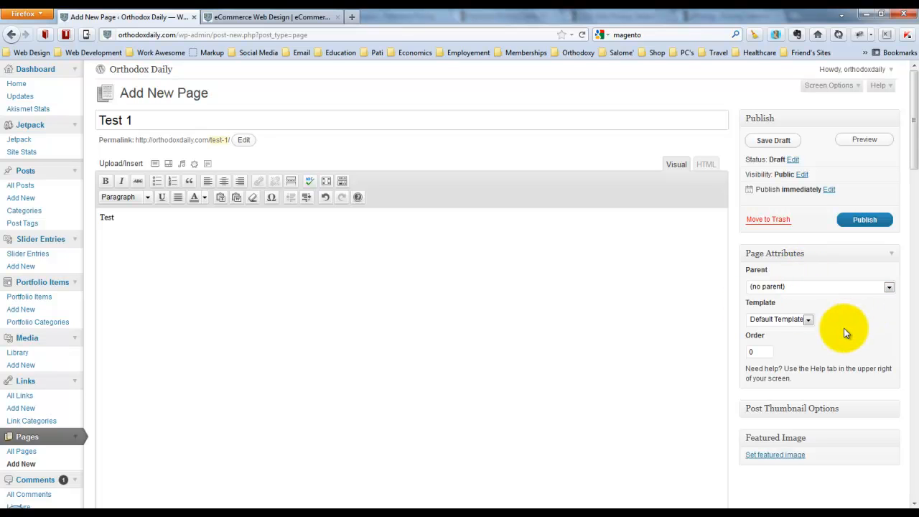
double_click(753, 352)
left_click(794, 346)
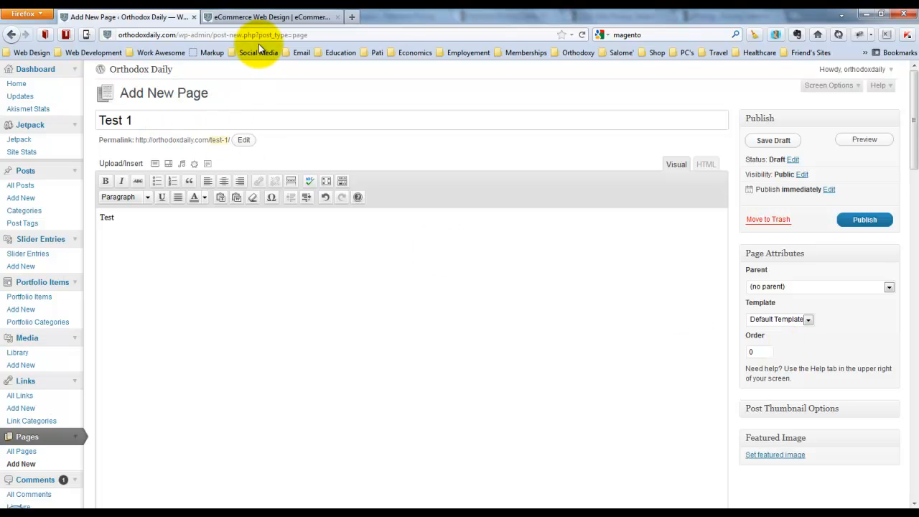
Check the navigation menu on the live eCommerce page and return to the page editor
left_click(256, 15)
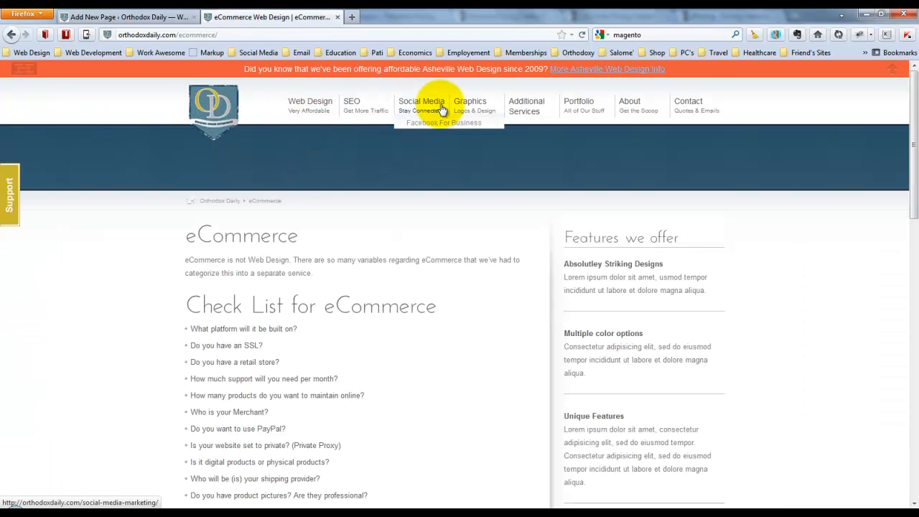
mouse_move(512, 108)
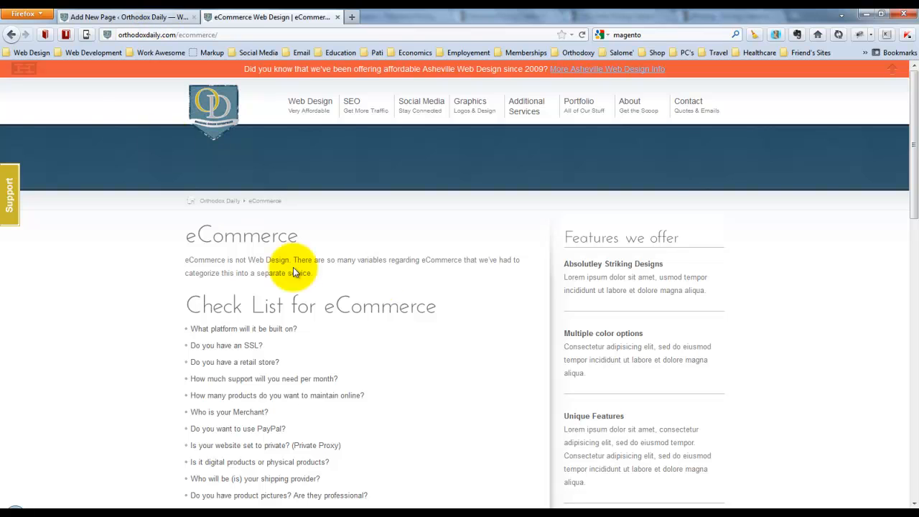
key("ctrl+shift+Tab")
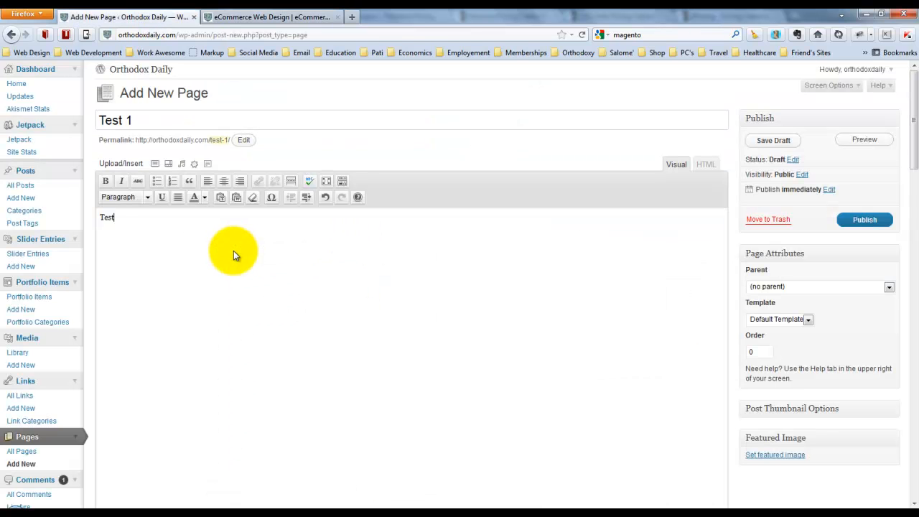
Publish the Test 1 page and check the live site's navigation while it is processed
left_click(873, 222)
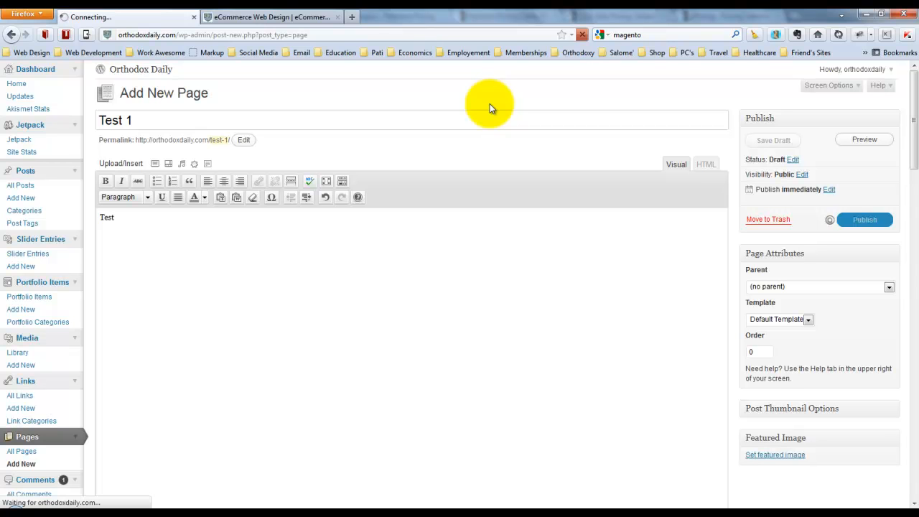
left_click(273, 19)
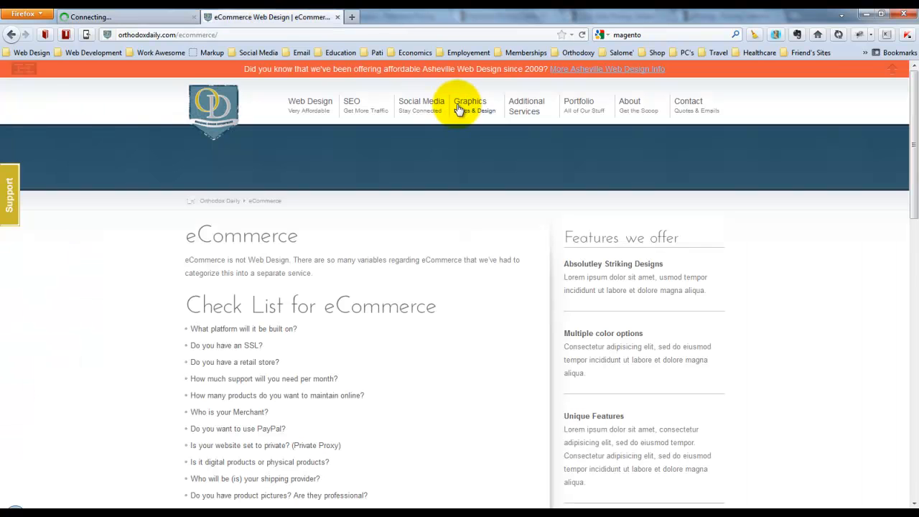
key("ctrl+shift+Tab")
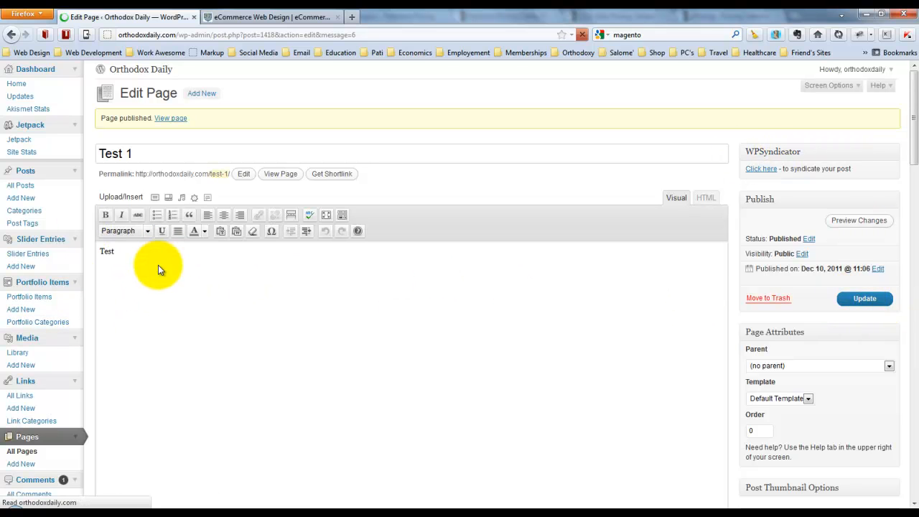
Open the site's menu management screen and compare it with the navigation on the live eCommerce page
left_click_drag(914, 145, 907, 216)
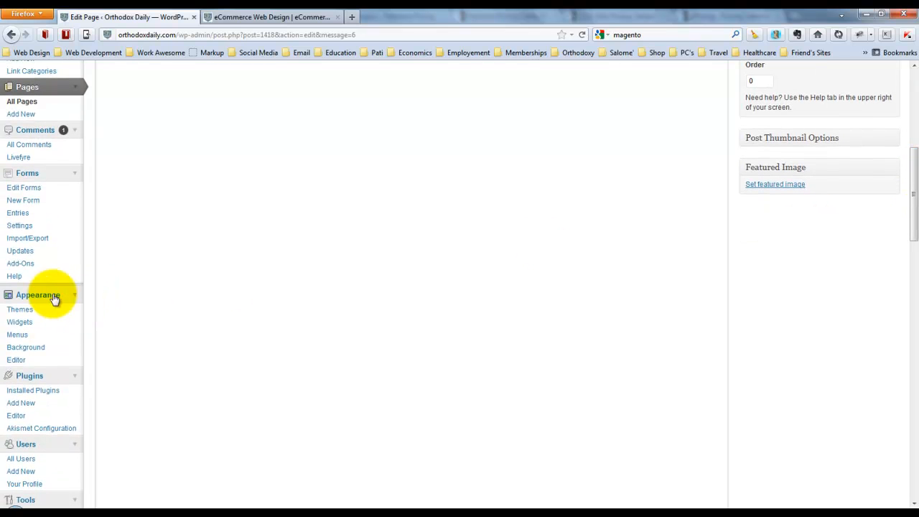
left_click(47, 340)
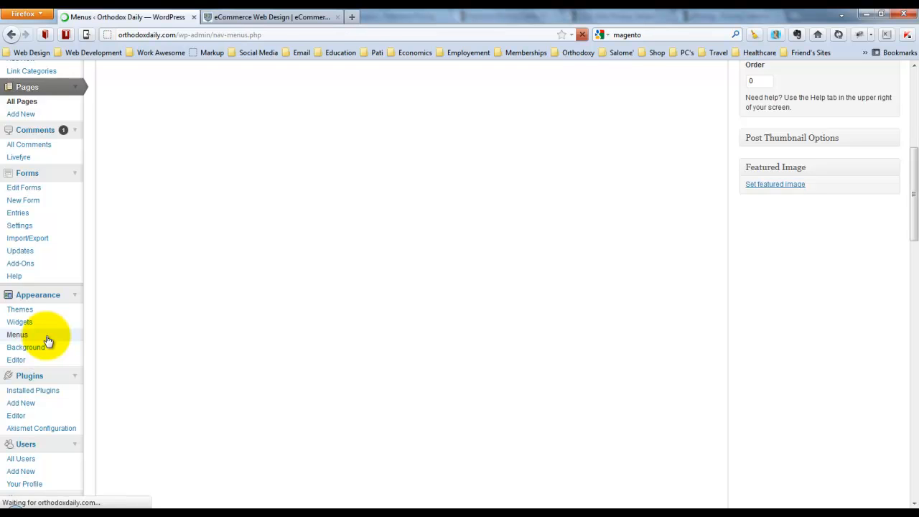
left_click(271, 18)
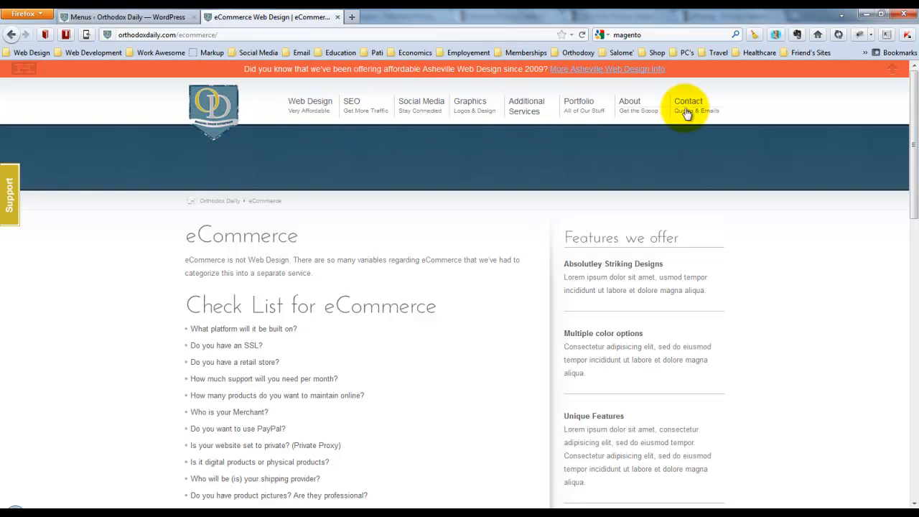
left_click(139, 22)
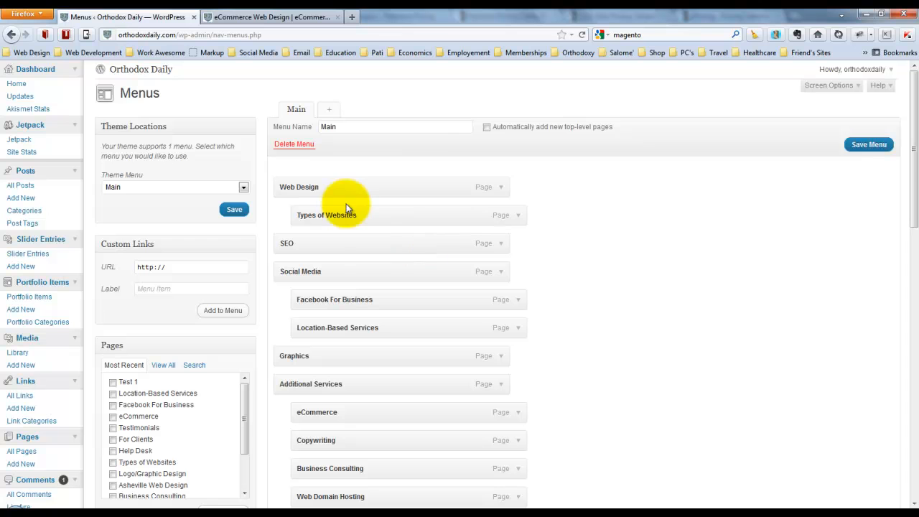
Examine the Main menu structure, the recent pages list and the theme menu choices, keeping Main as the theme menu
left_click_drag(912, 152, 913, 161)
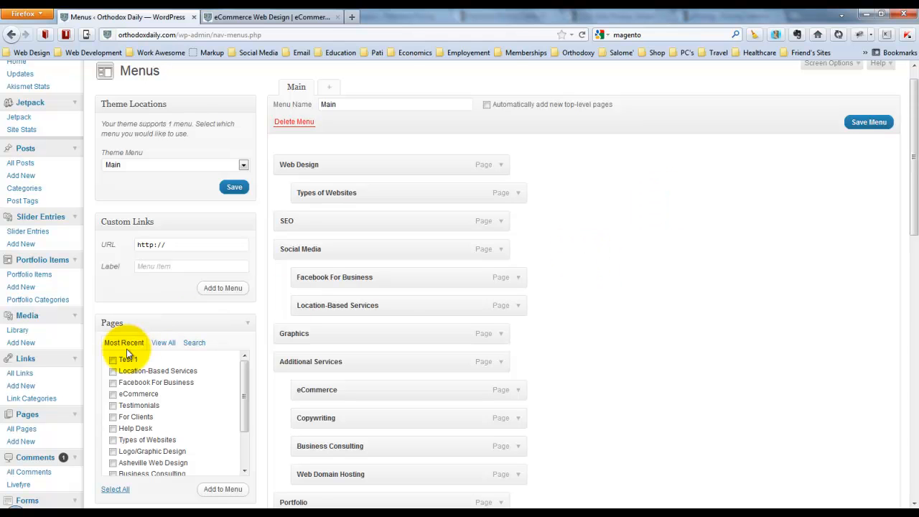
left_click_drag(914, 171, 915, 171)
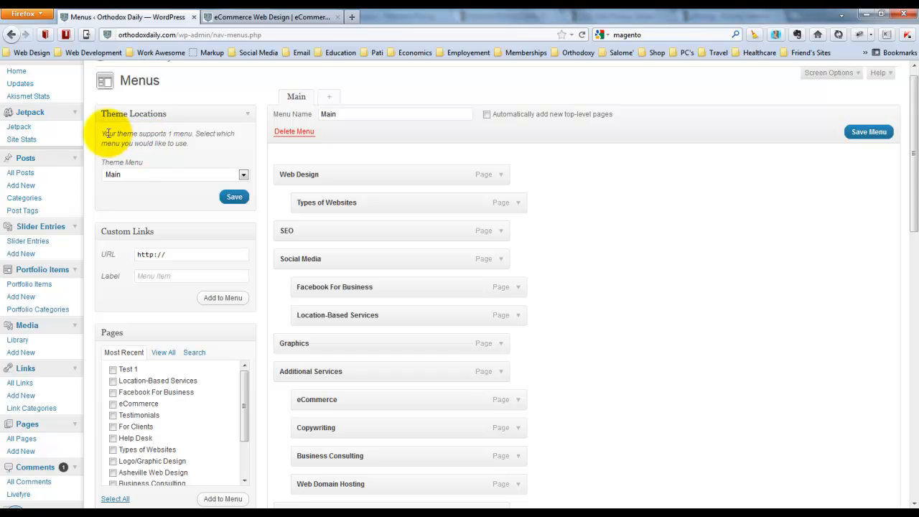
left_click_drag(102, 133, 201, 153)
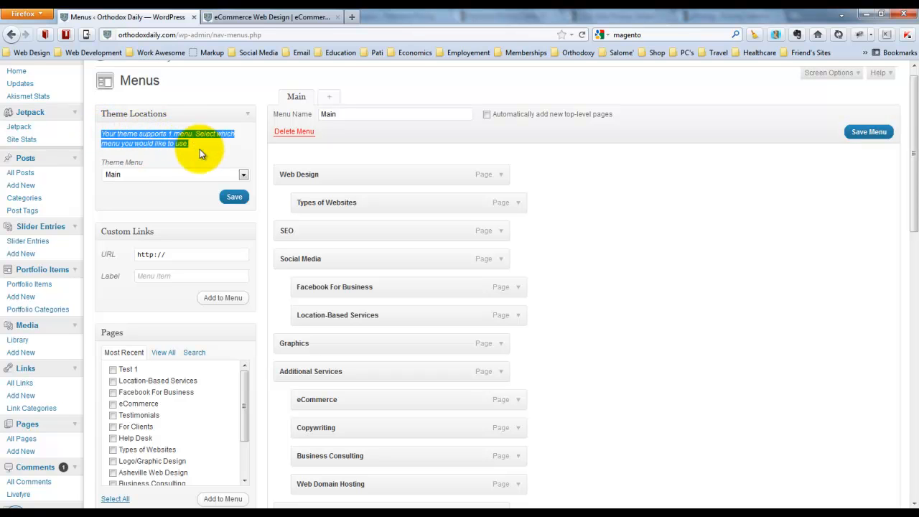
left_click(204, 151)
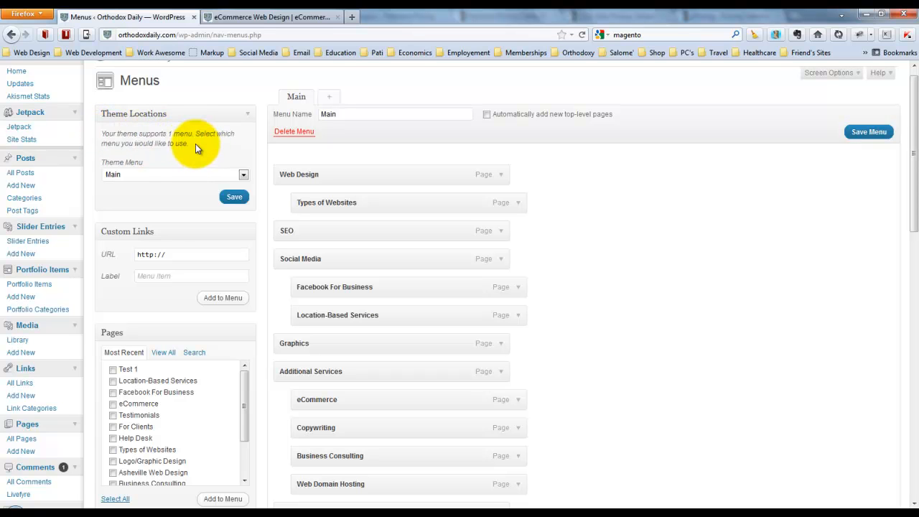
left_click(153, 174)
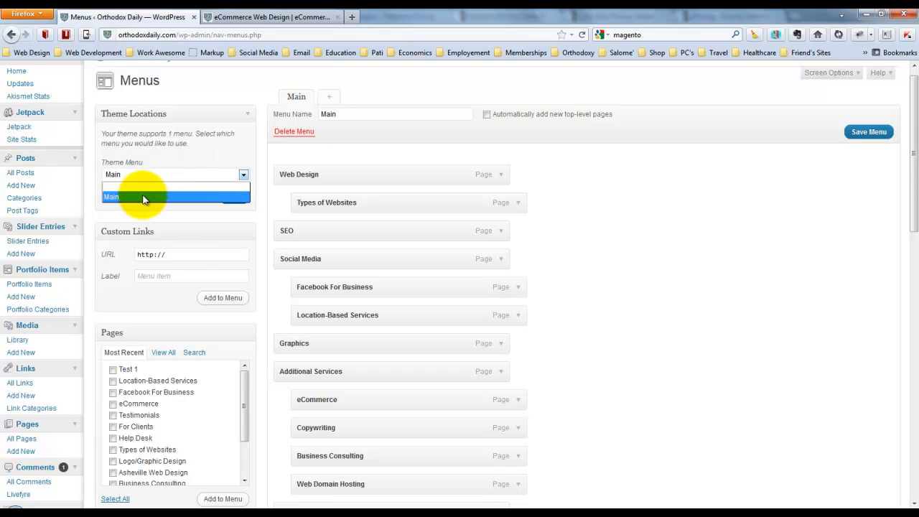
left_click(148, 195)
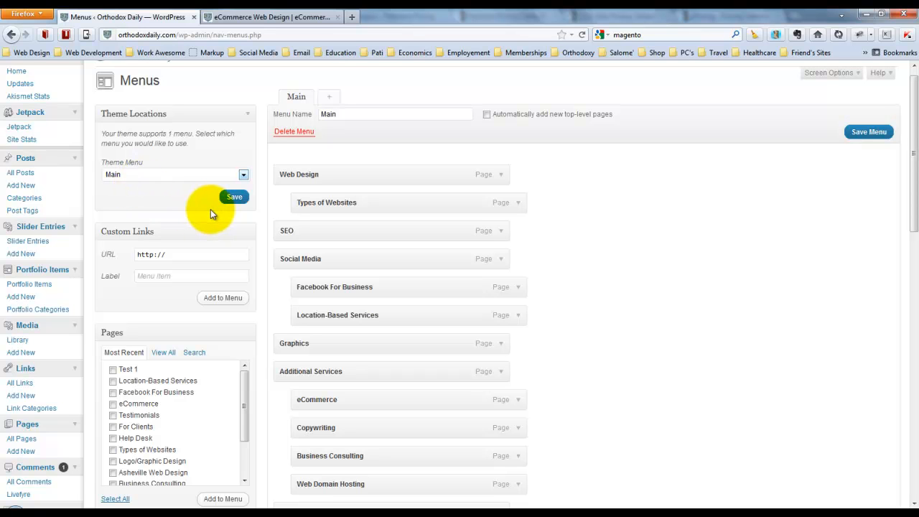
left_click(144, 173)
left_click(140, 198)
Look over the live eCommerce page from its header navigation down to the footer and back
left_click(294, 23)
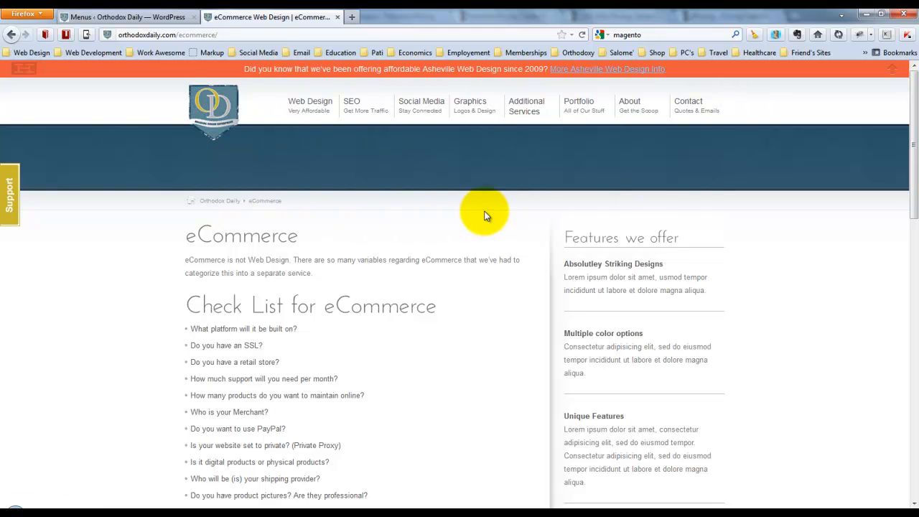
left_click_drag(914, 169, 917, 465)
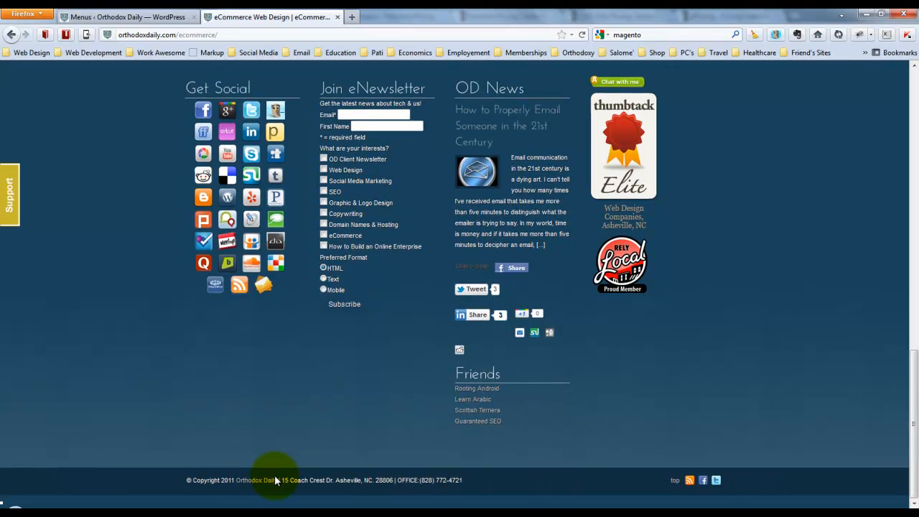
left_click_drag(912, 435, 914, 86)
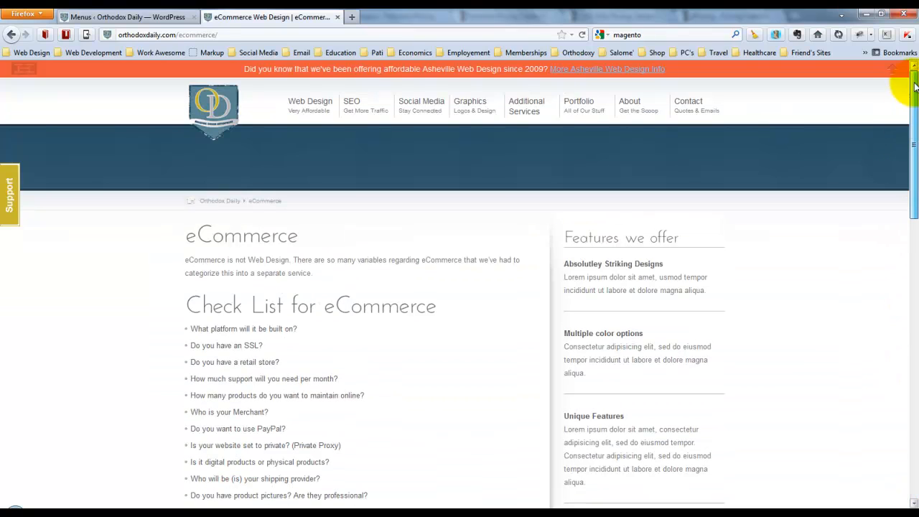
Return to the site's menu management screen and keep Main selected as the theme menu
left_click(135, 19)
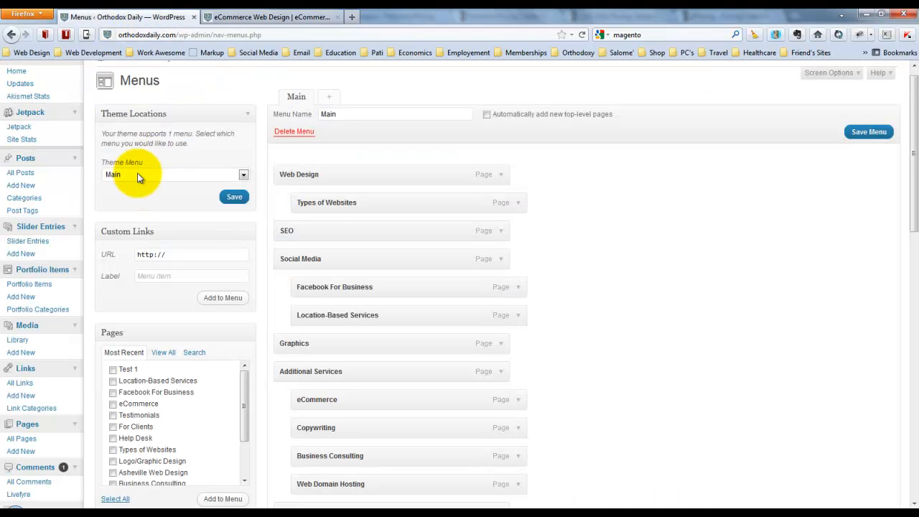
left_click(130, 176)
left_click(129, 196)
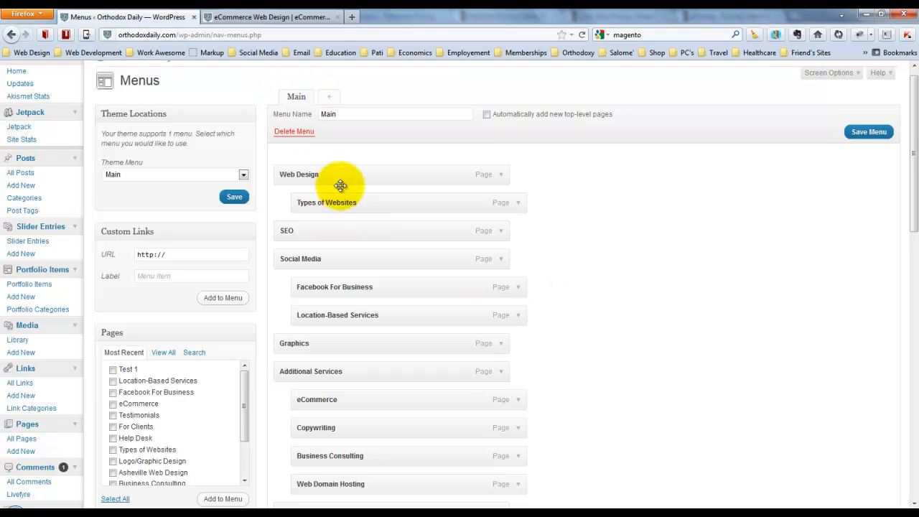
mouse_move(348, 199)
left_mouse_down()
mouse_move(354, 219)
mouse_move(351, 202)
left_mouse_up()
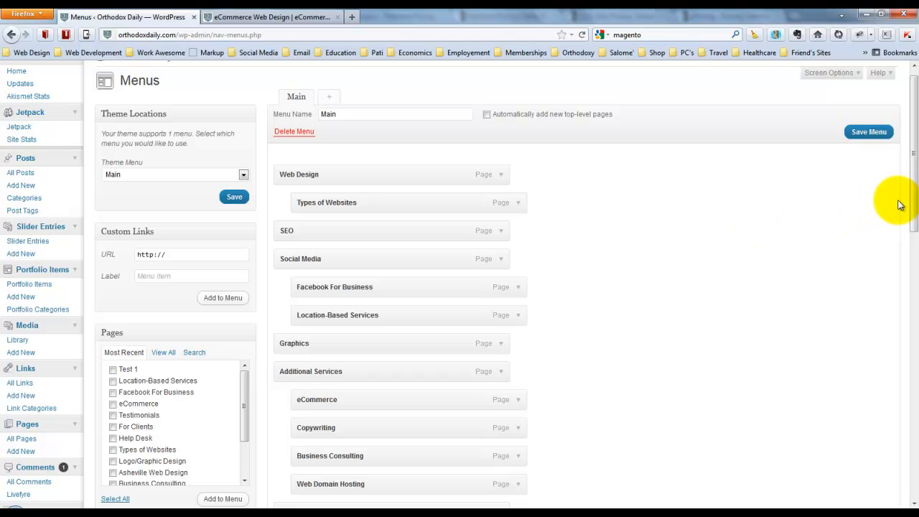
Look through the full list of pages, and add Test 1 from the most recent pages to the Main menu
left_click_drag(912, 197, 916, 241)
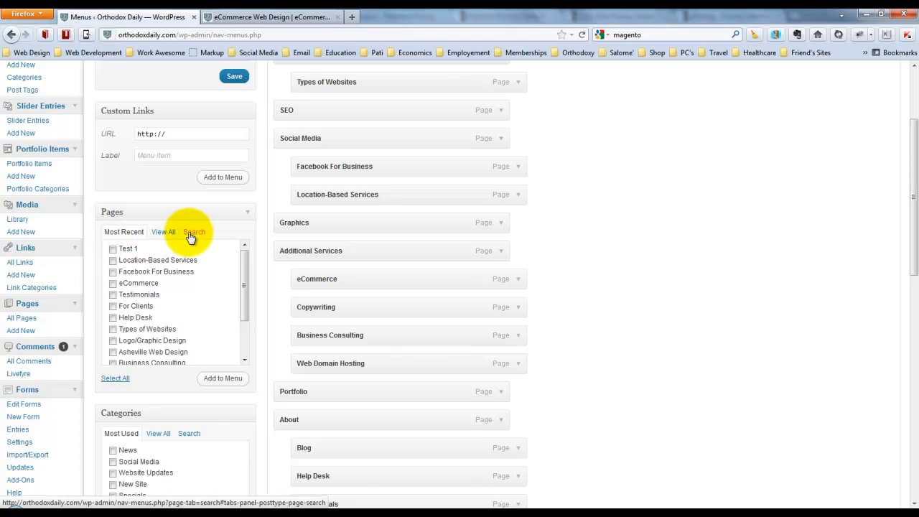
left_click(166, 233)
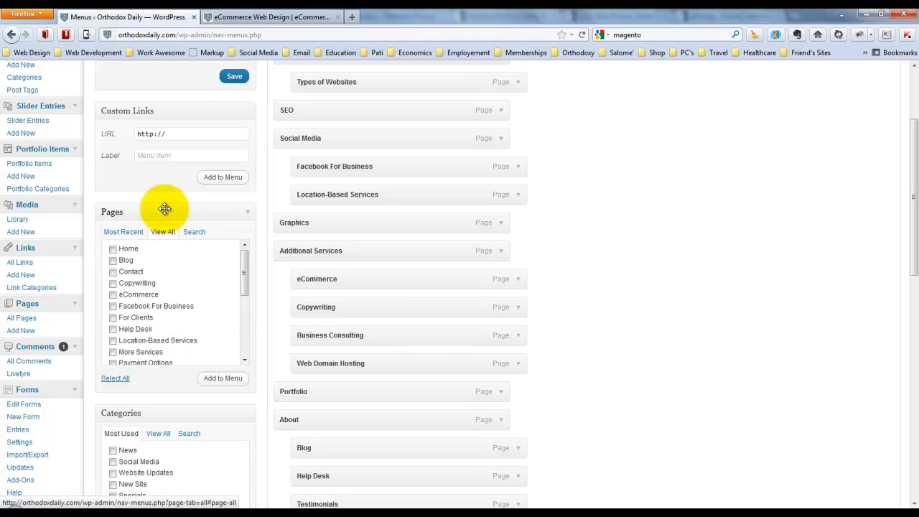
left_click_drag(246, 273, 244, 328)
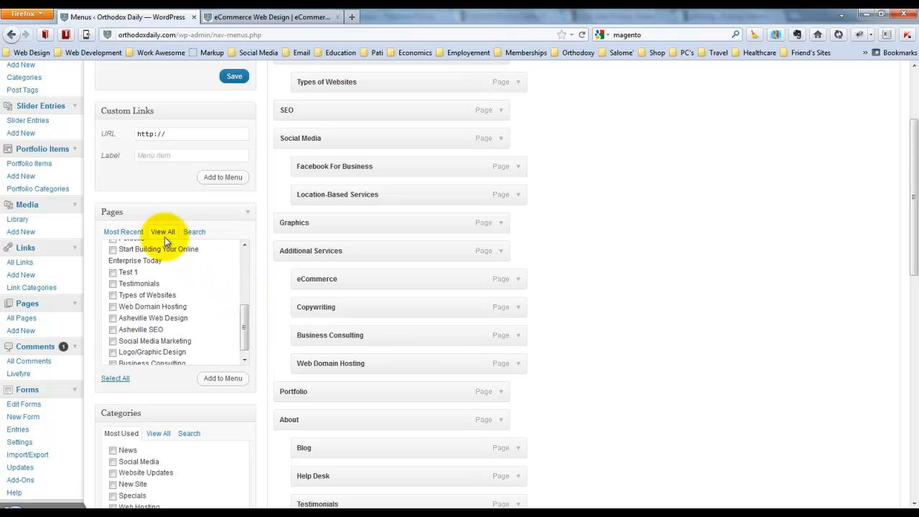
left_click(124, 232)
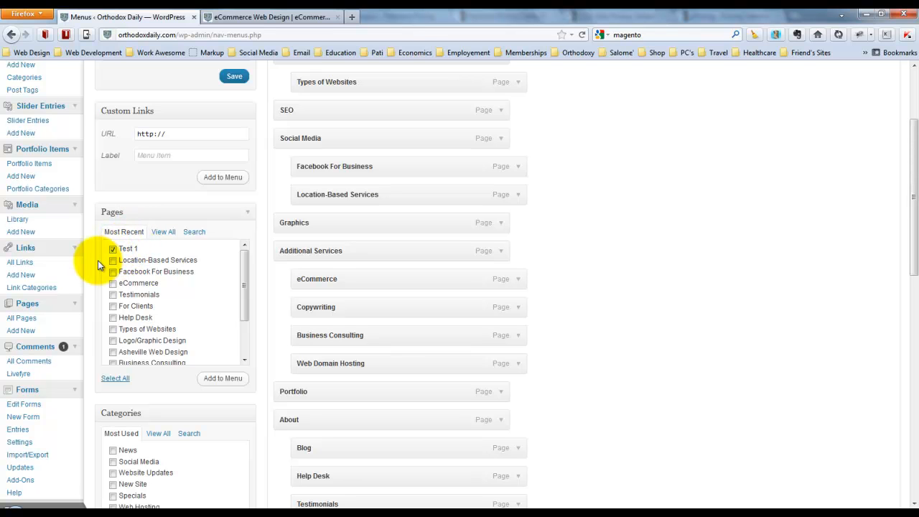
left_click(233, 383)
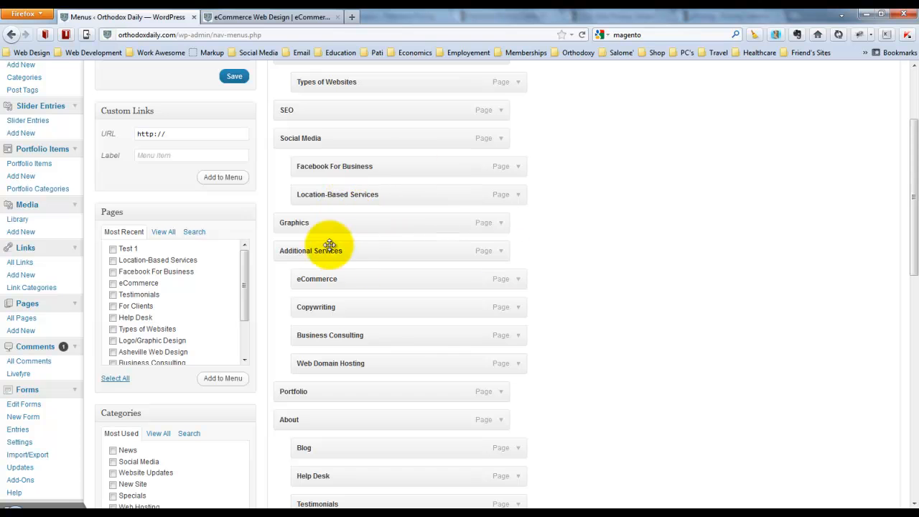
Nest Test 1 as a sub-item of About, directly below Payment Options, and save the menu
left_click_drag(914, 203, 914, 287)
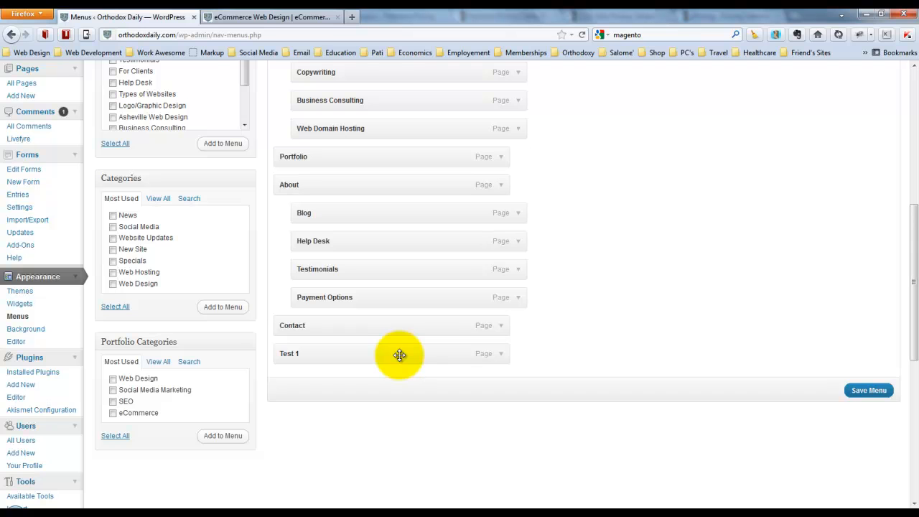
left_click_drag(400, 355, 426, 321)
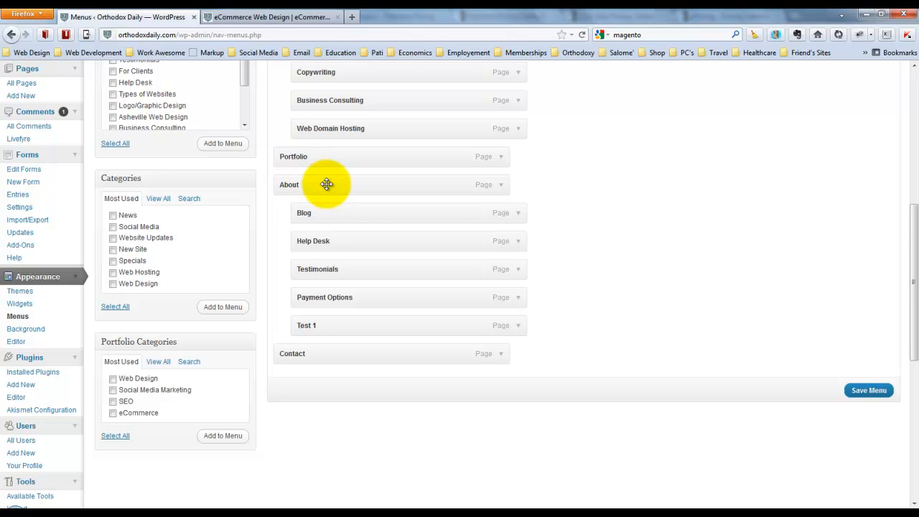
mouse_move(326, 185)
left_mouse_down()
mouse_move(297, 181)
mouse_move(326, 186)
left_mouse_up()
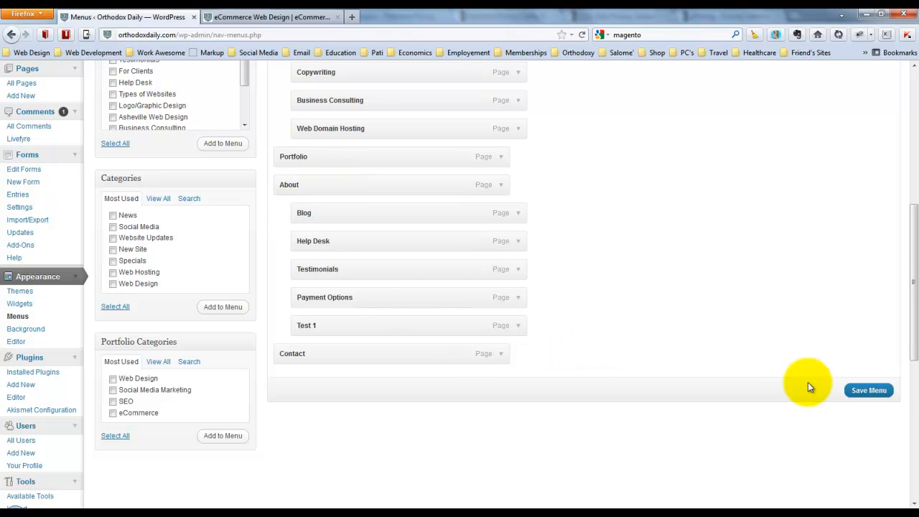
left_click(886, 399)
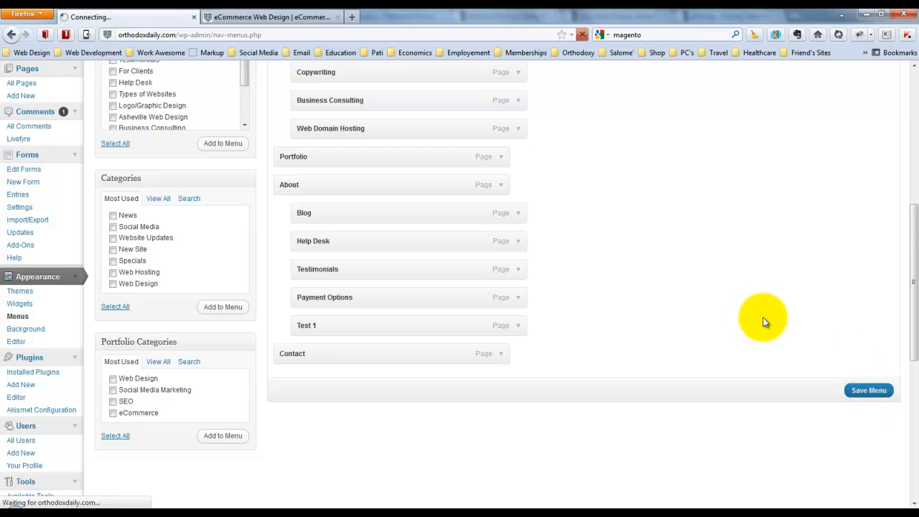
Reload the live eCommerce page, check its header navigation for the menu change, and open the site's home page through the logo
left_click(260, 18)
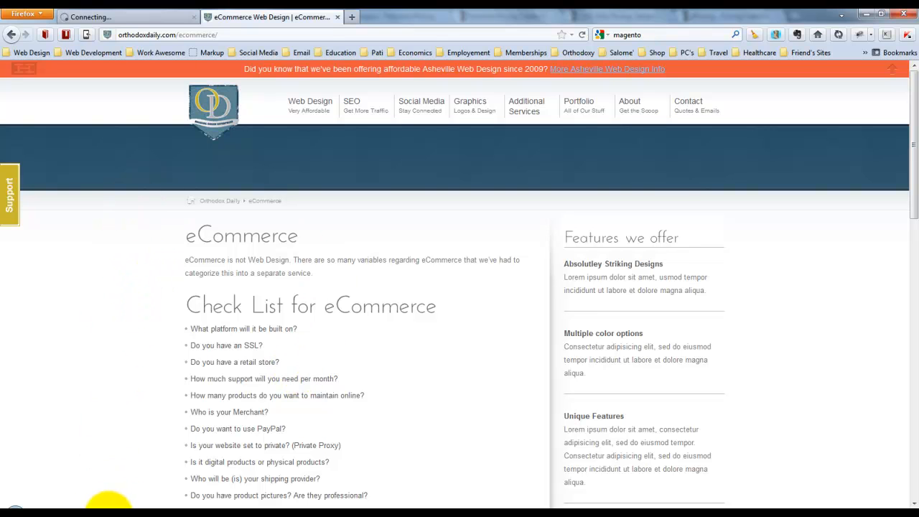
mouse_move(71, 502)
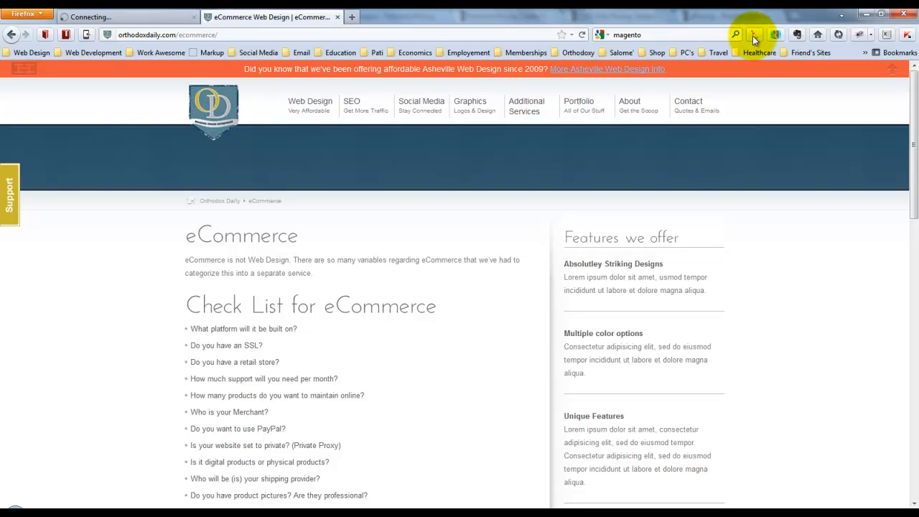
left_click(584, 34)
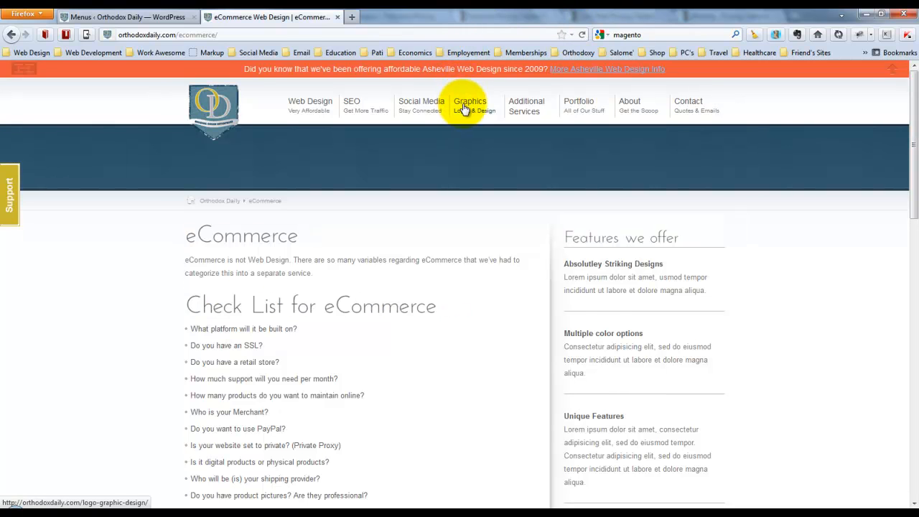
mouse_move(522, 108)
mouse_move(630, 107)
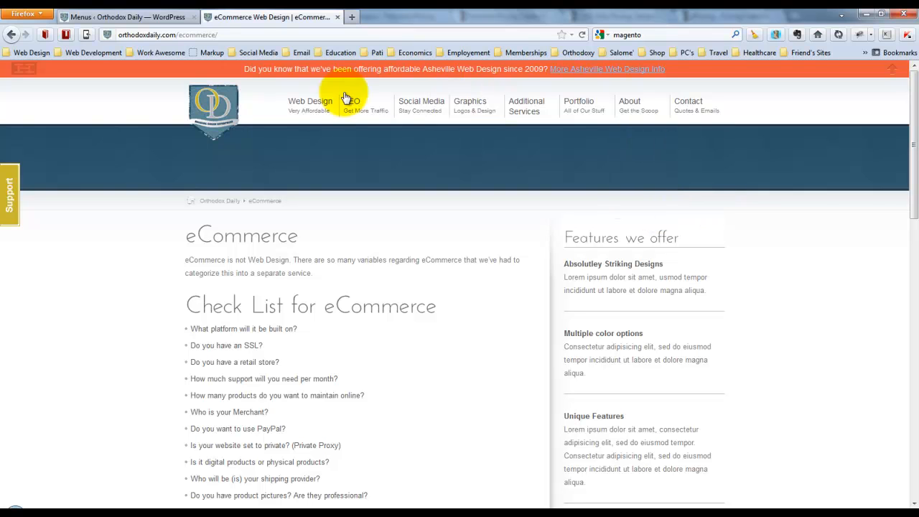
left_click(205, 109)
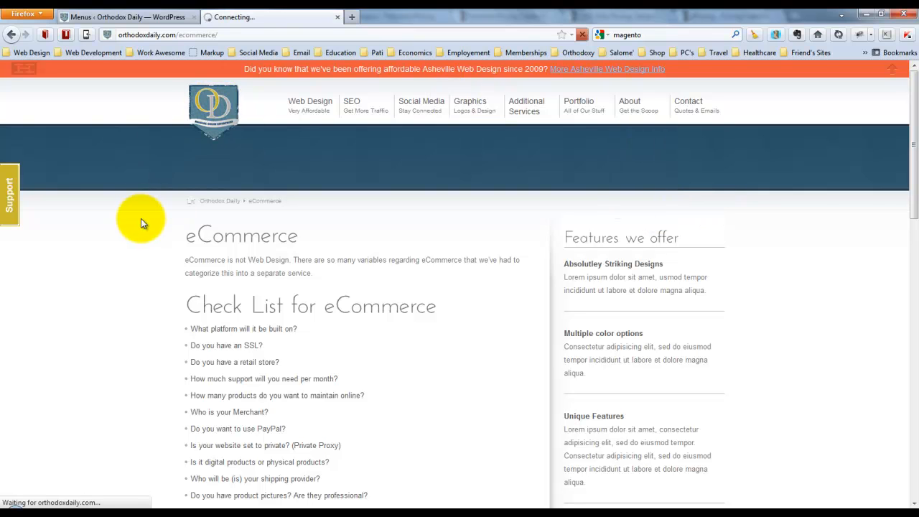